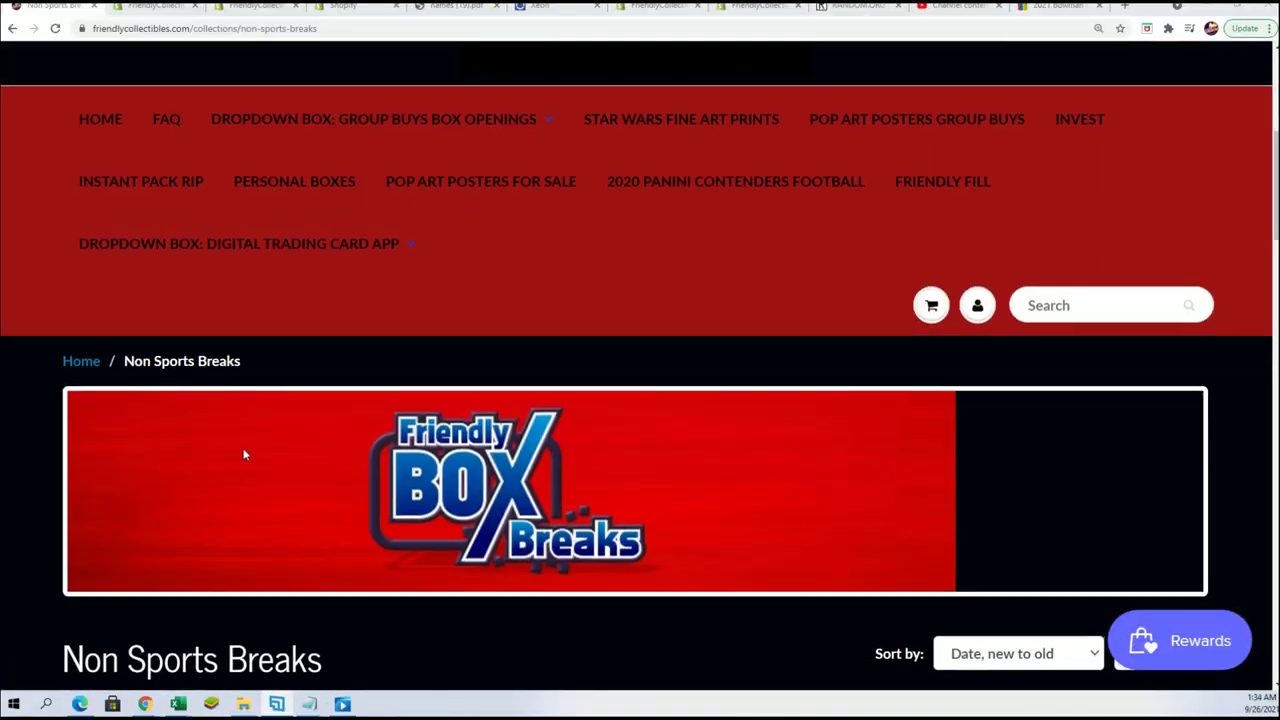
pyautogui.scroll(-5, 450, 550)
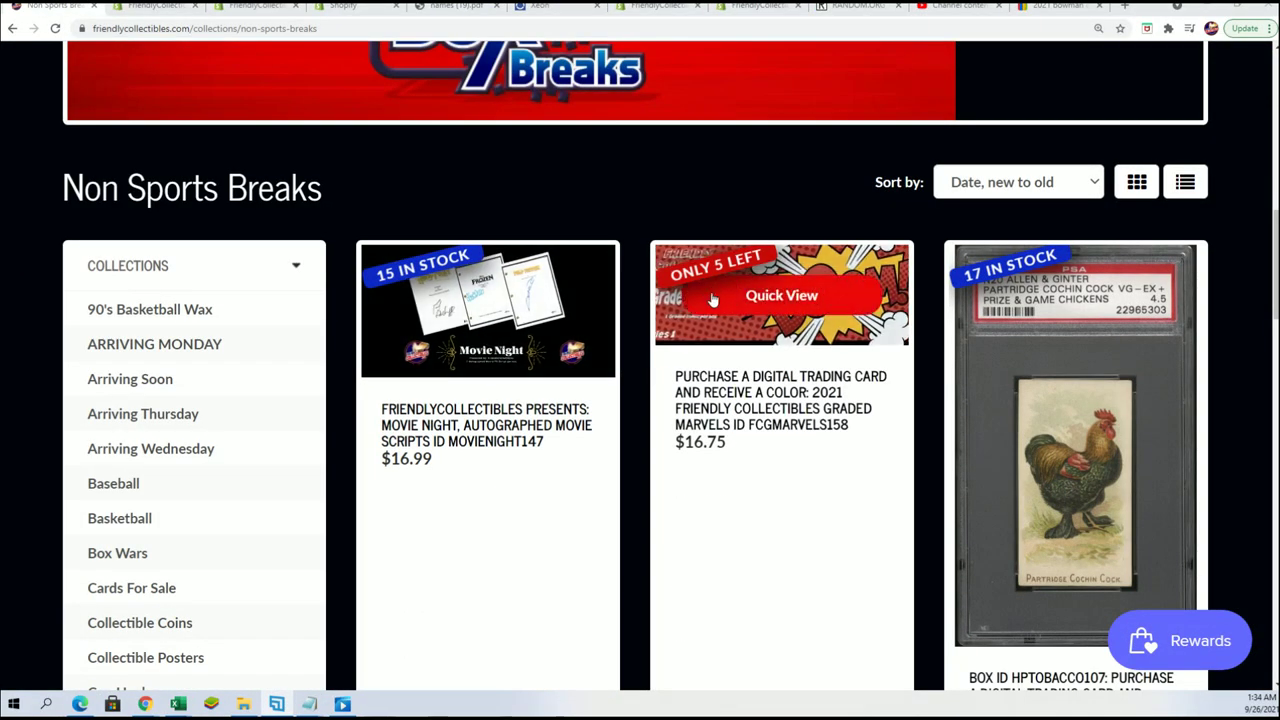
pyautogui.moveTo(729, 450); pyautogui.dragTo(690, 444)
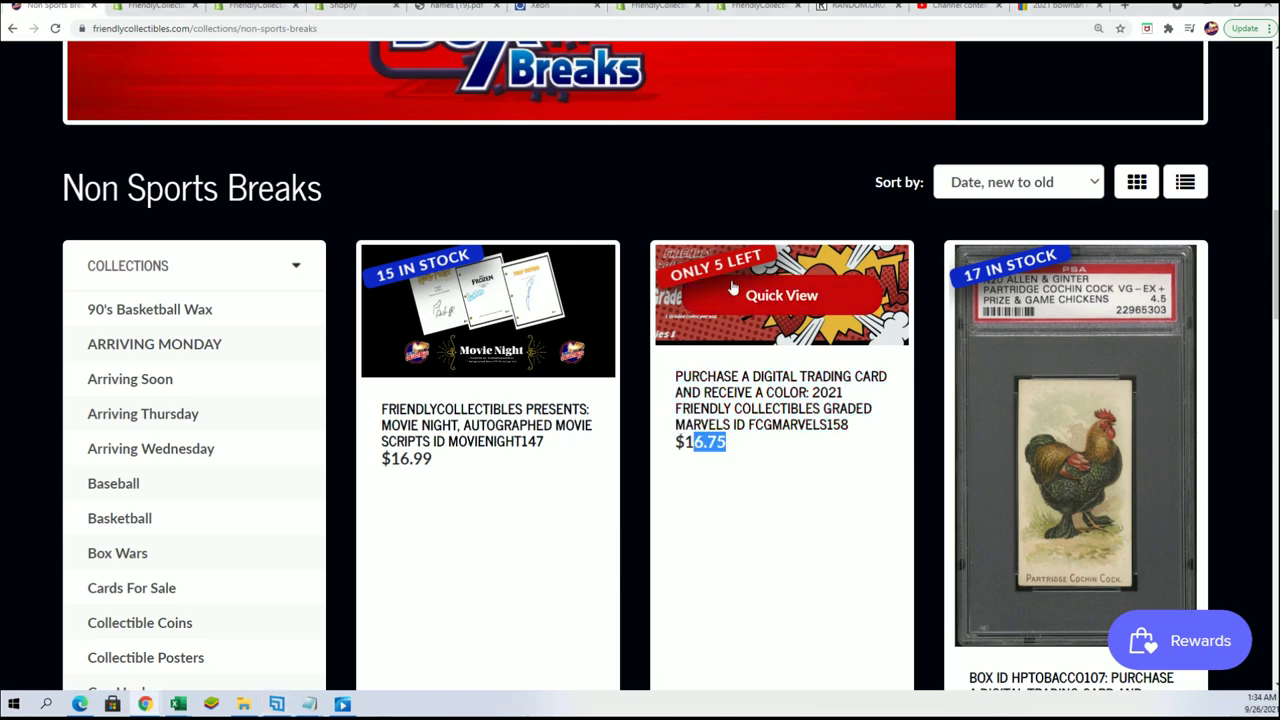
pyautogui.scroll(2, 900, 400)
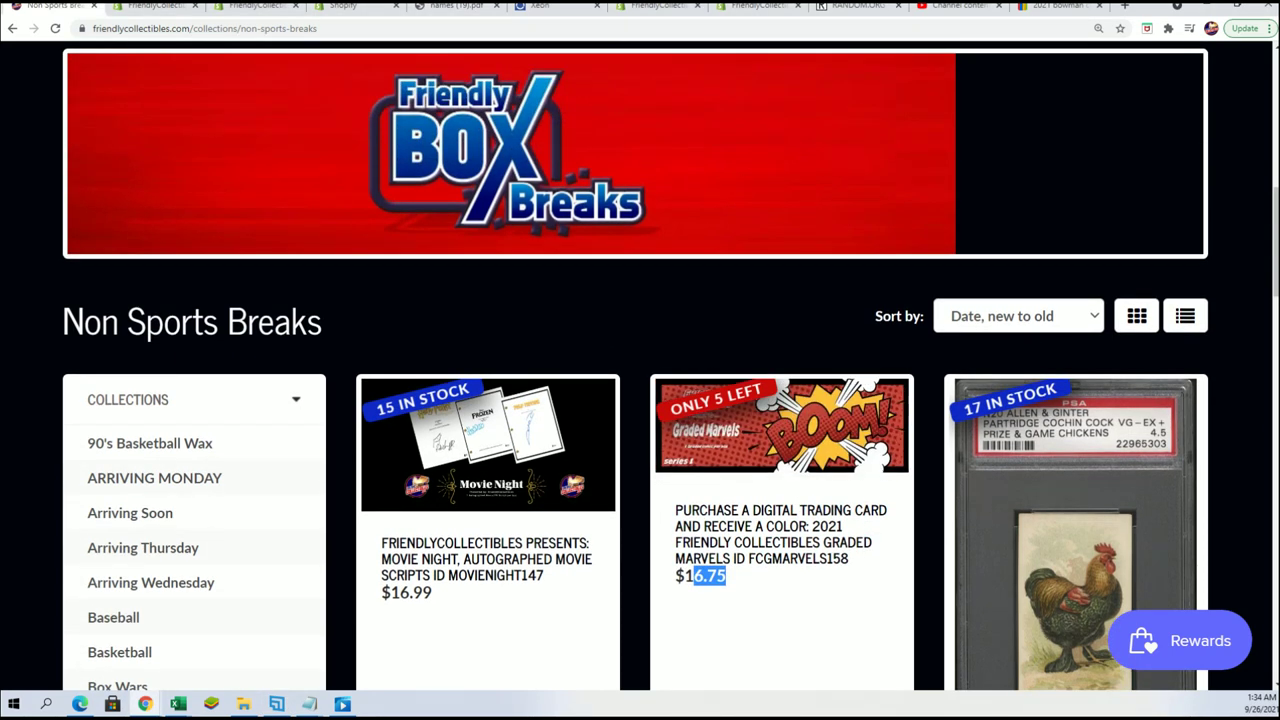
# Move the Notepad entrant notes over the Non Sports Breaks store page
pyautogui.moveTo(1080, 213); pyautogui.dragTo(790, 213)
# Insert a blank line between the Graded Marvels ID and the four entrant names
pyautogui.moveTo(700, 303); pyautogui.dragTo(607, 268)
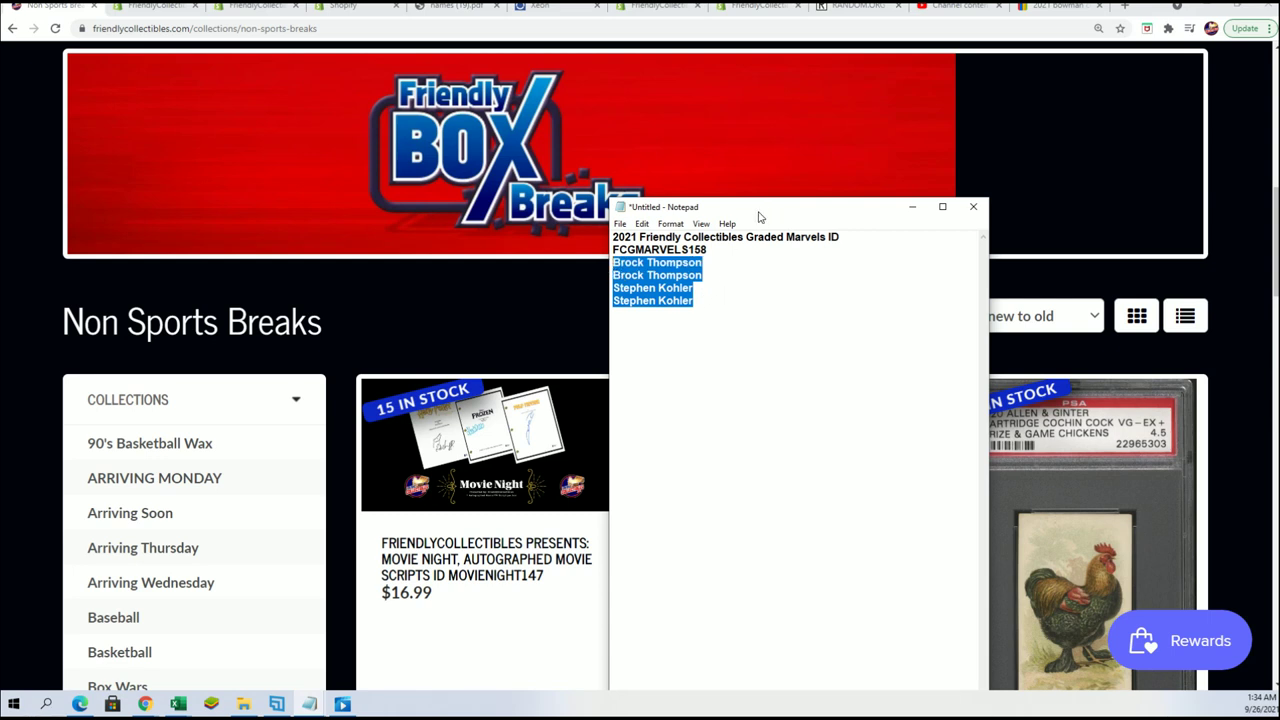
pyautogui.click(617, 261)
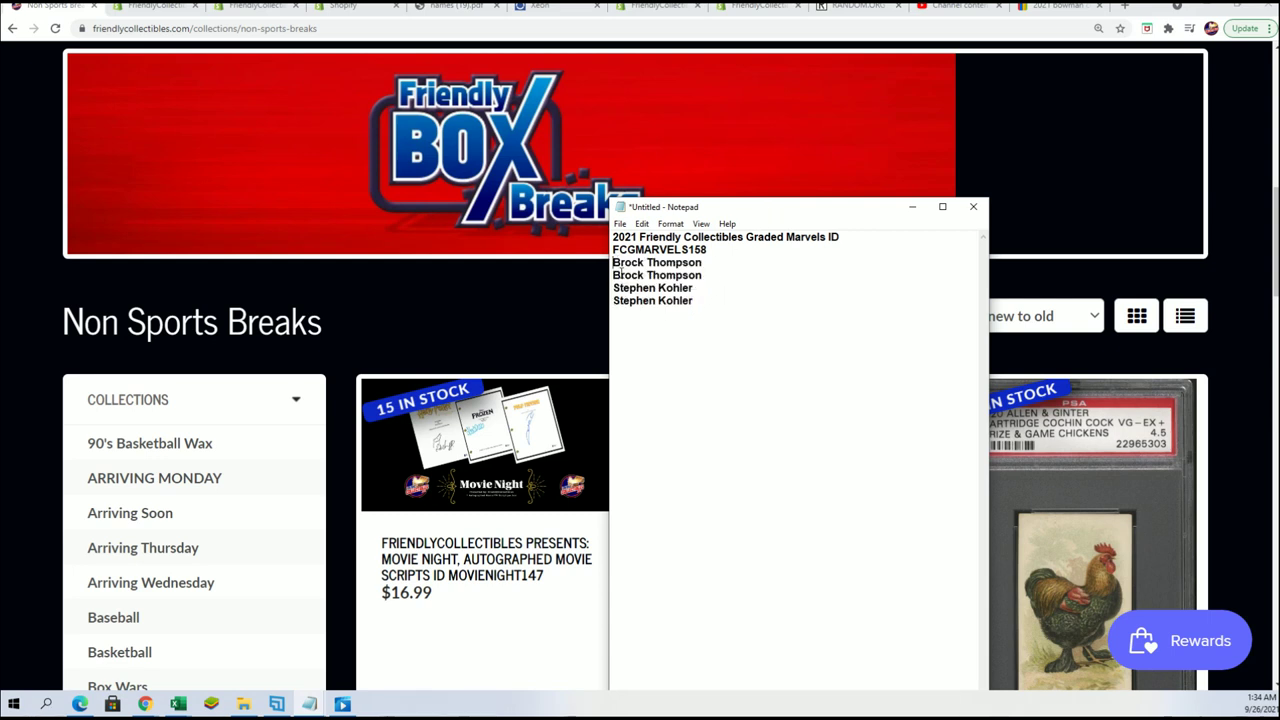
pyautogui.press('Return')
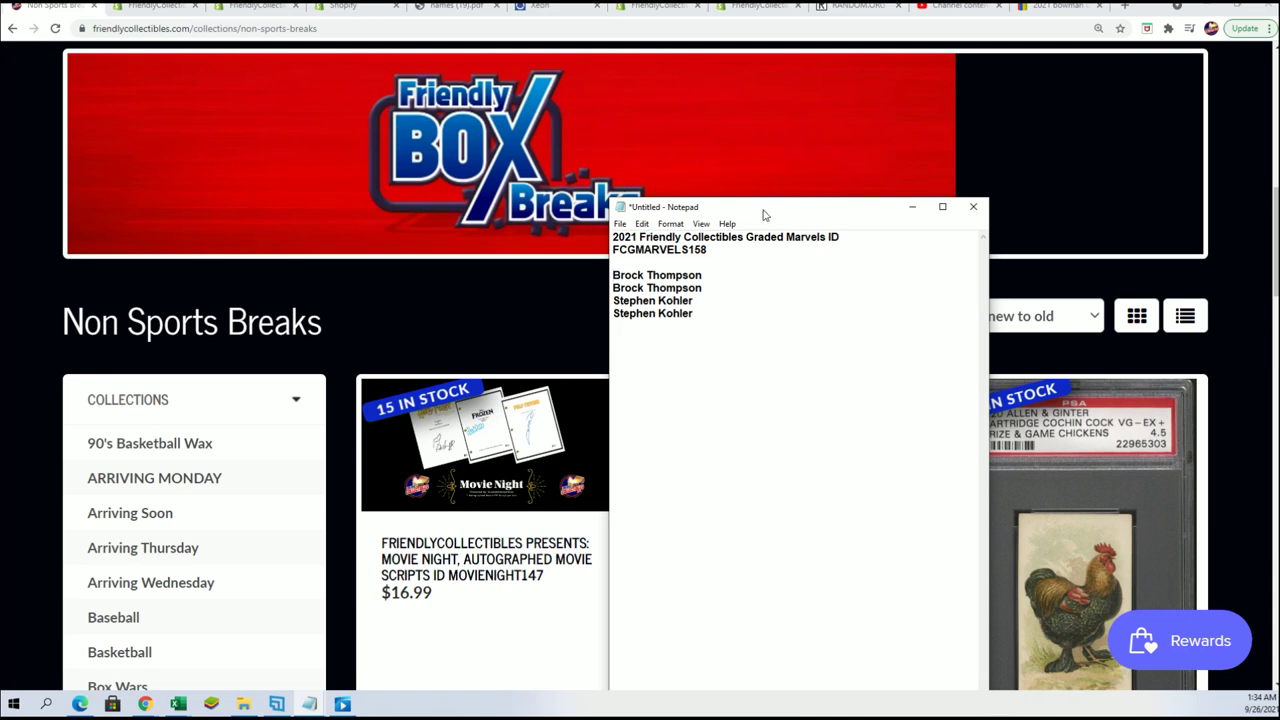
# Select the four entrant names and move the notes right to reveal the store page
pyautogui.moveTo(764, 212); pyautogui.dragTo(830, 282)
pyautogui.moveTo(762, 390)
pyautogui.mouseDown()
pyautogui.moveTo(680, 390)
pyautogui.moveTo(686, 345)
pyautogui.mouseUp()
pyautogui.moveTo(779, 384); pyautogui.dragTo(679, 345)
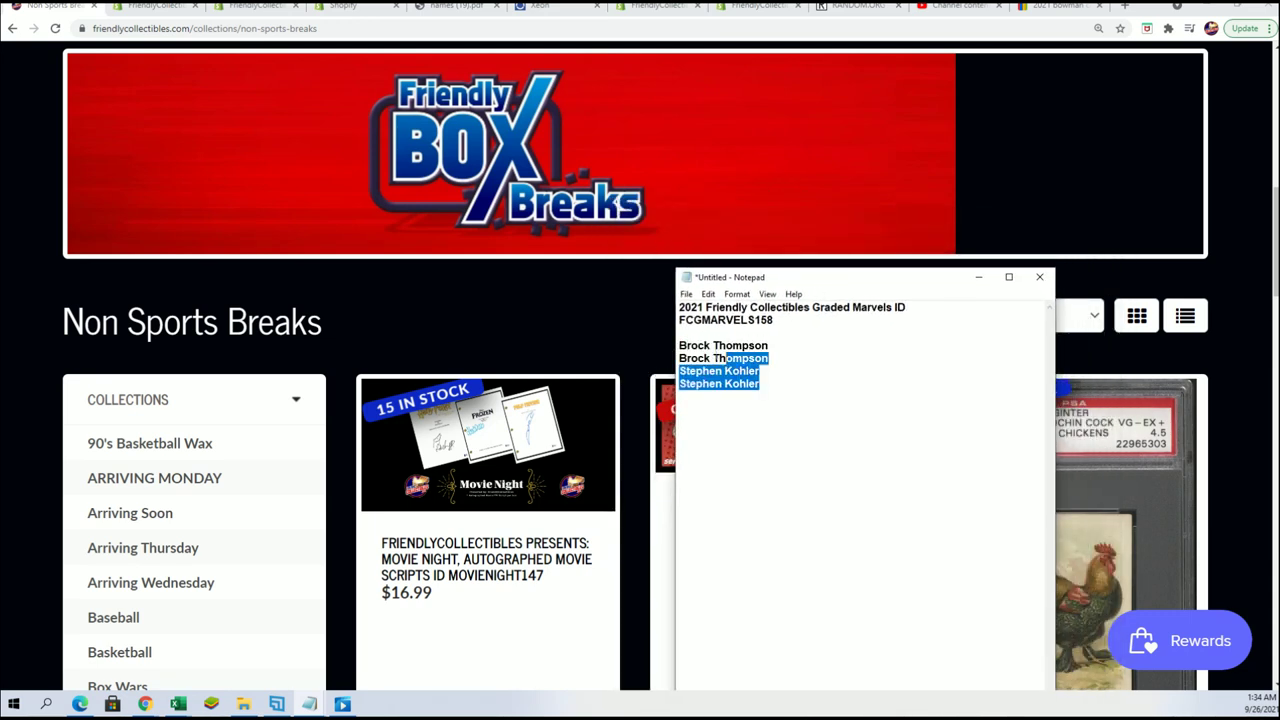
pyautogui.moveTo(815, 285); pyautogui.dragTo(1272, 300)
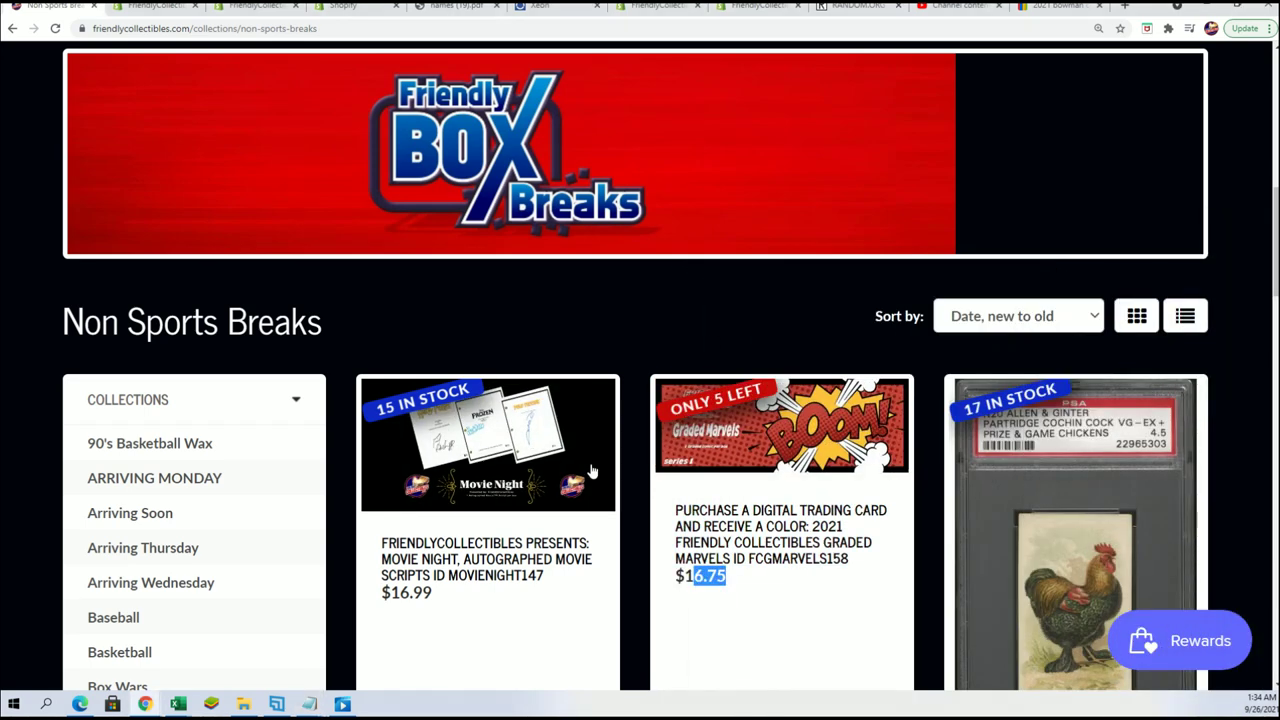
# Go to the Graded Marvels fill-a-group-box product in the Friendly FILL collection
pyautogui.click(732, 586)
pyautogui.scroll(5, 640, 400)
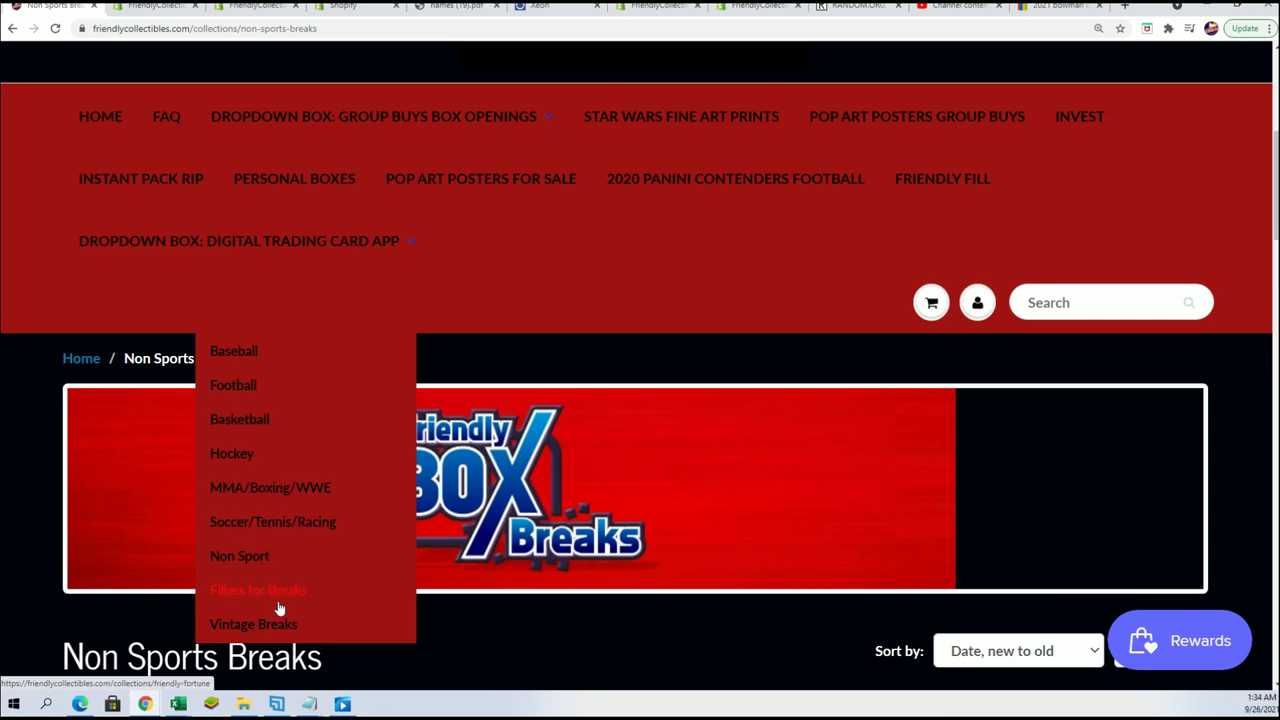
pyautogui.click(940, 178)
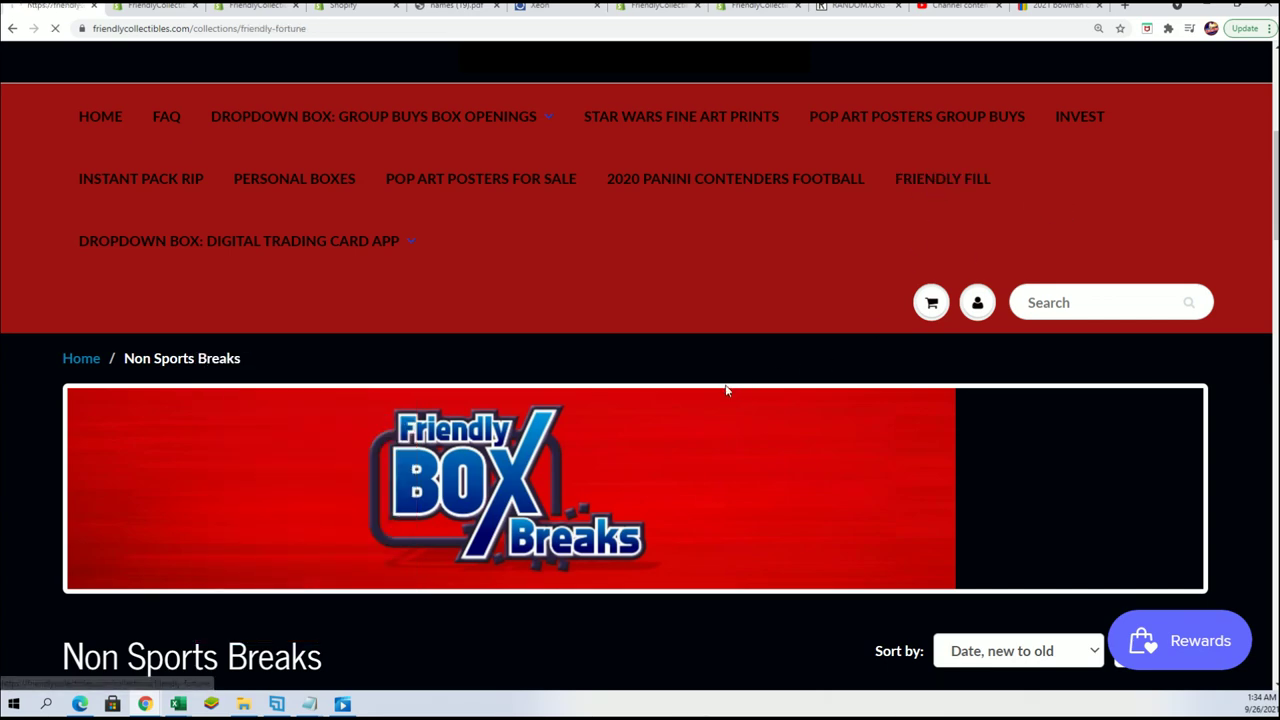
pyautogui.scroll(-4, 564, 427)
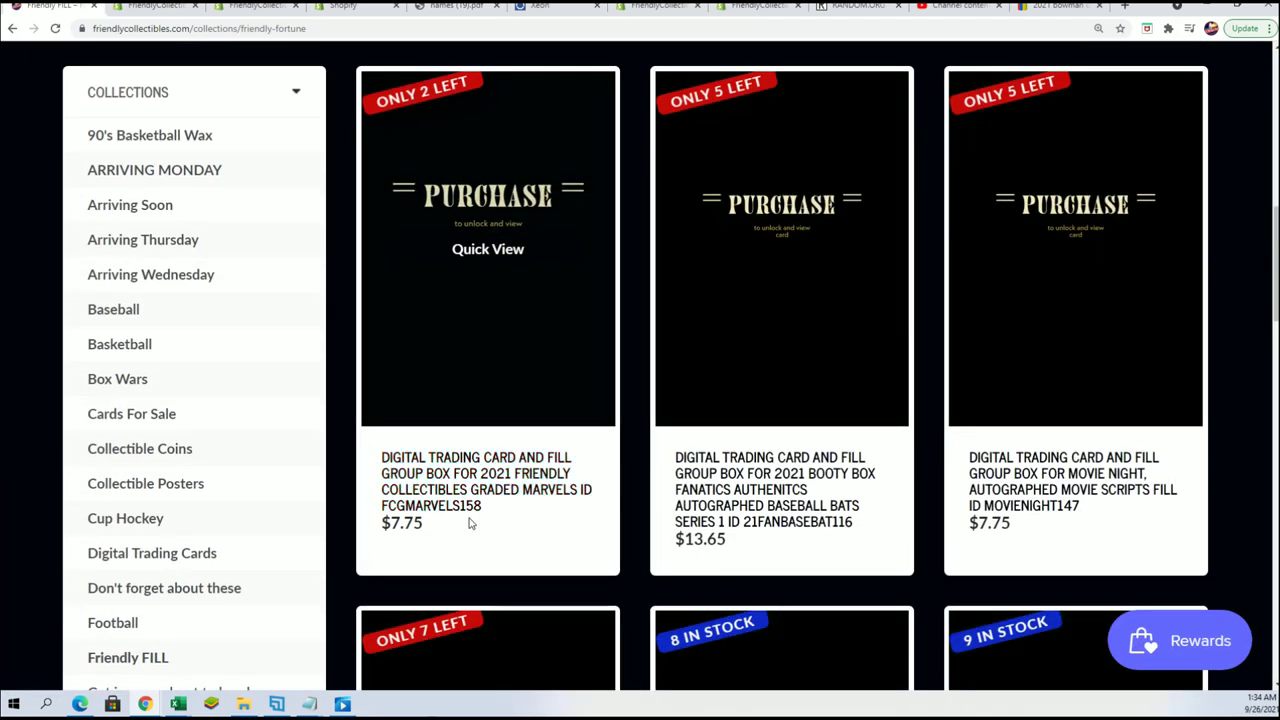
pyautogui.click(448, 497)
pyautogui.scroll(-4, 583, 469)
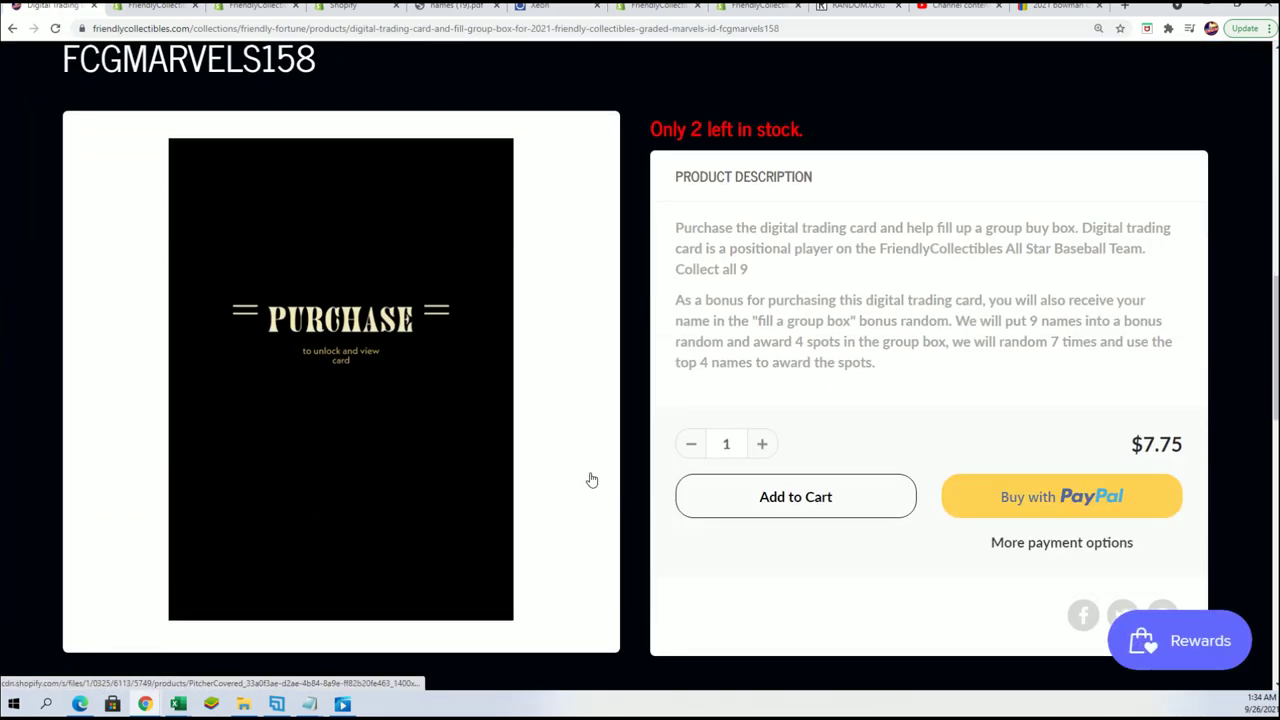
# Highlight the '9 names' and '4 spots' details and the $7.75 price
pyautogui.moveTo(1008, 320); pyautogui.dragTo(1076, 320)
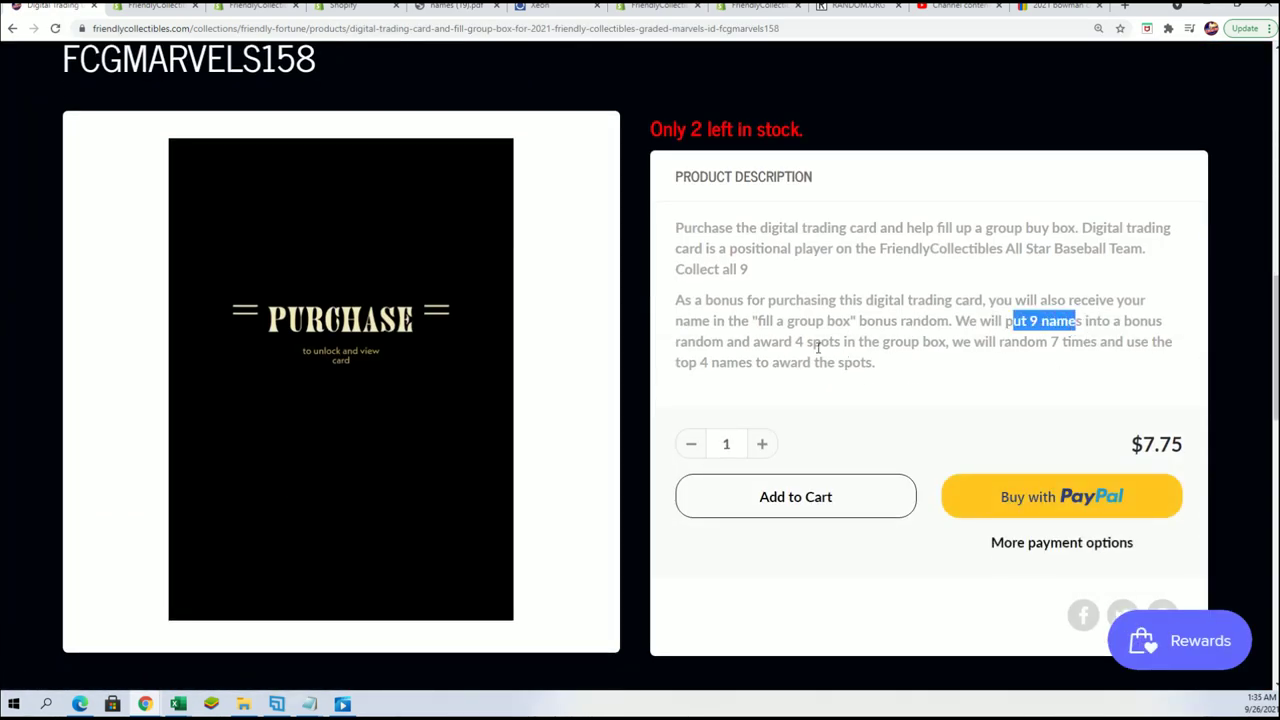
pyautogui.moveTo(794, 342); pyautogui.dragTo(848, 342)
pyautogui.scroll(1, 780, 260)
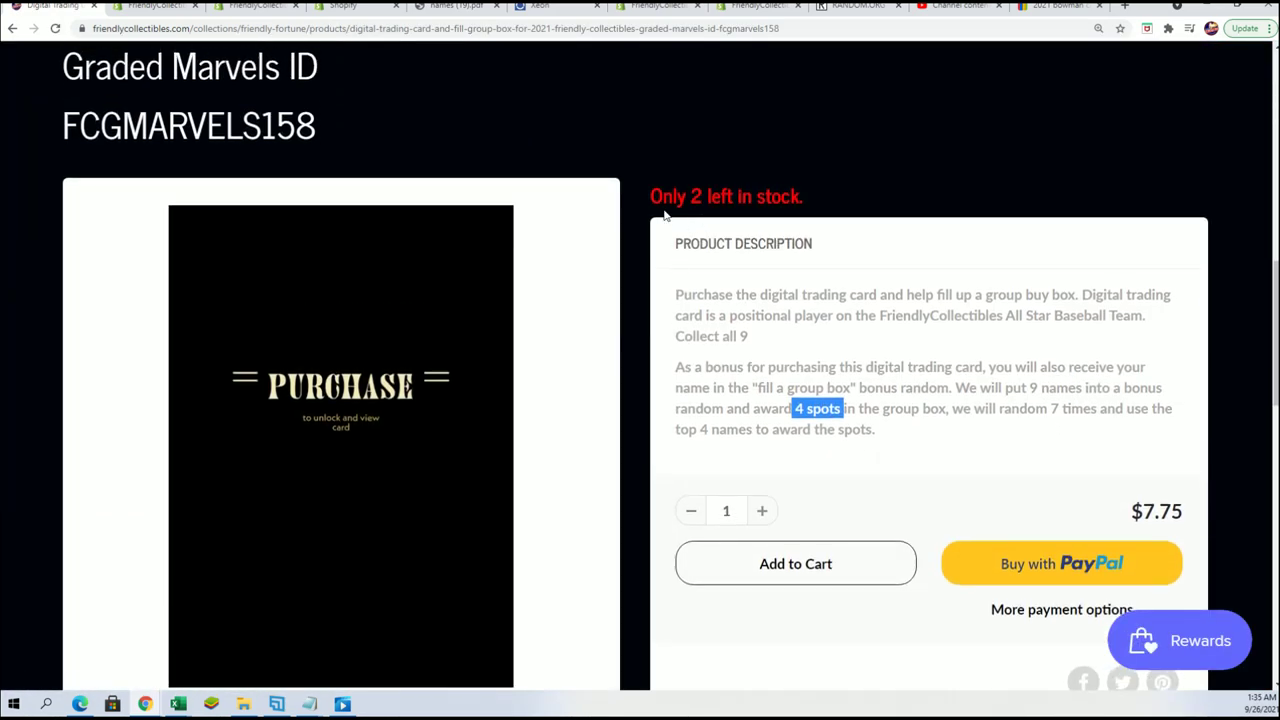
pyautogui.doubleClick(1156, 511)
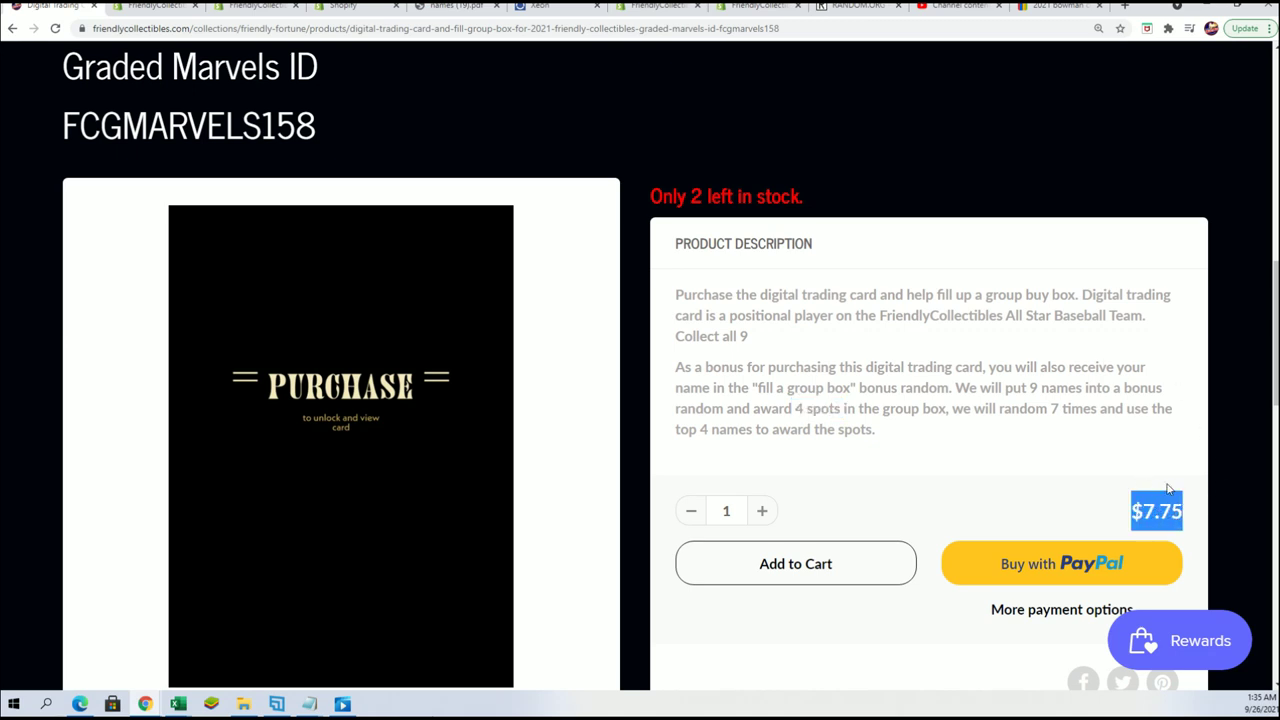
pyautogui.click(1115, 448)
pyautogui.moveTo(795, 408); pyautogui.dragTo(845, 408)
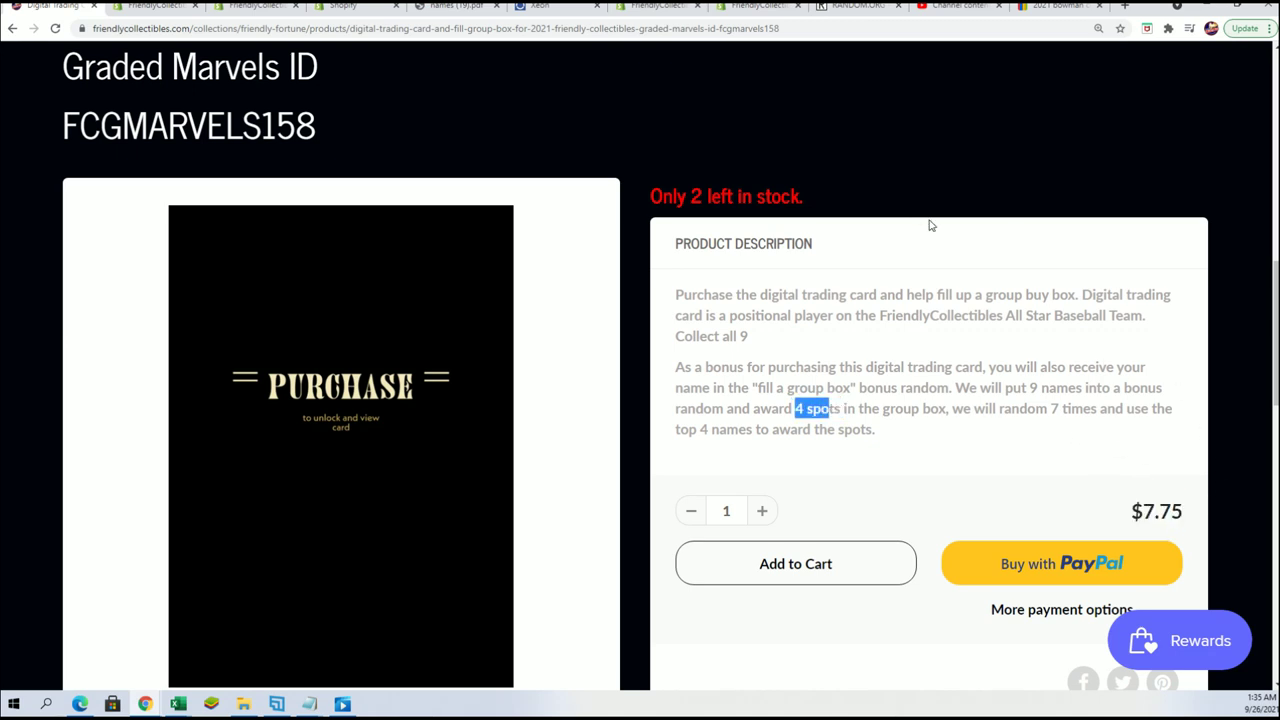
# Copy the FCGMARVELS158 product page address from the address bar
pyautogui.rightClick(590, 28)
pyautogui.click(625, 108)
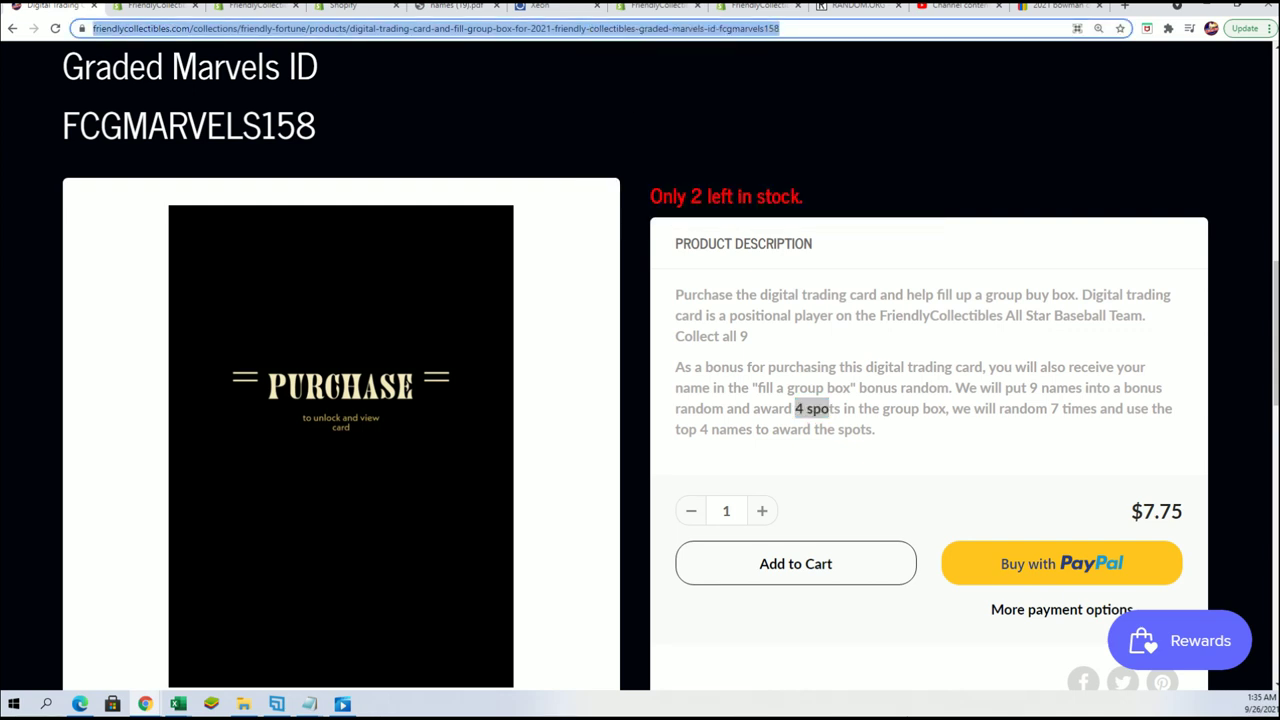
pyautogui.press('Escape')
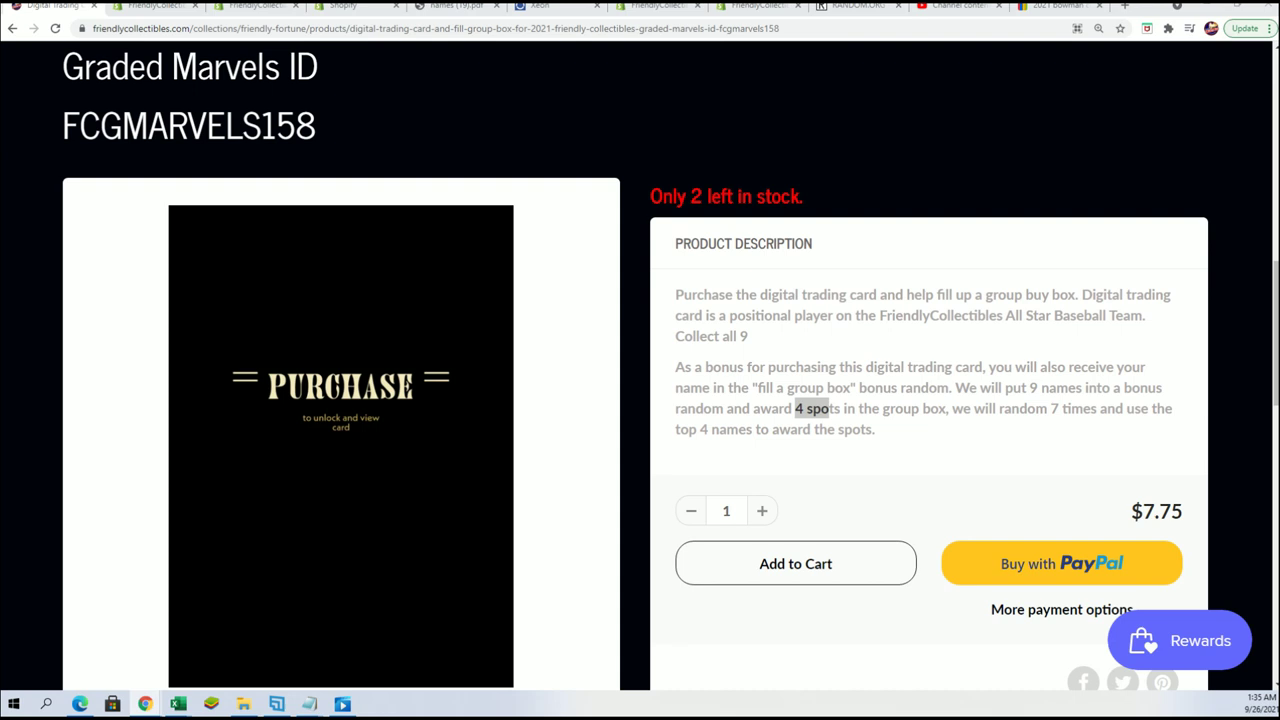
pyautogui.scroll(3, 782, 217)
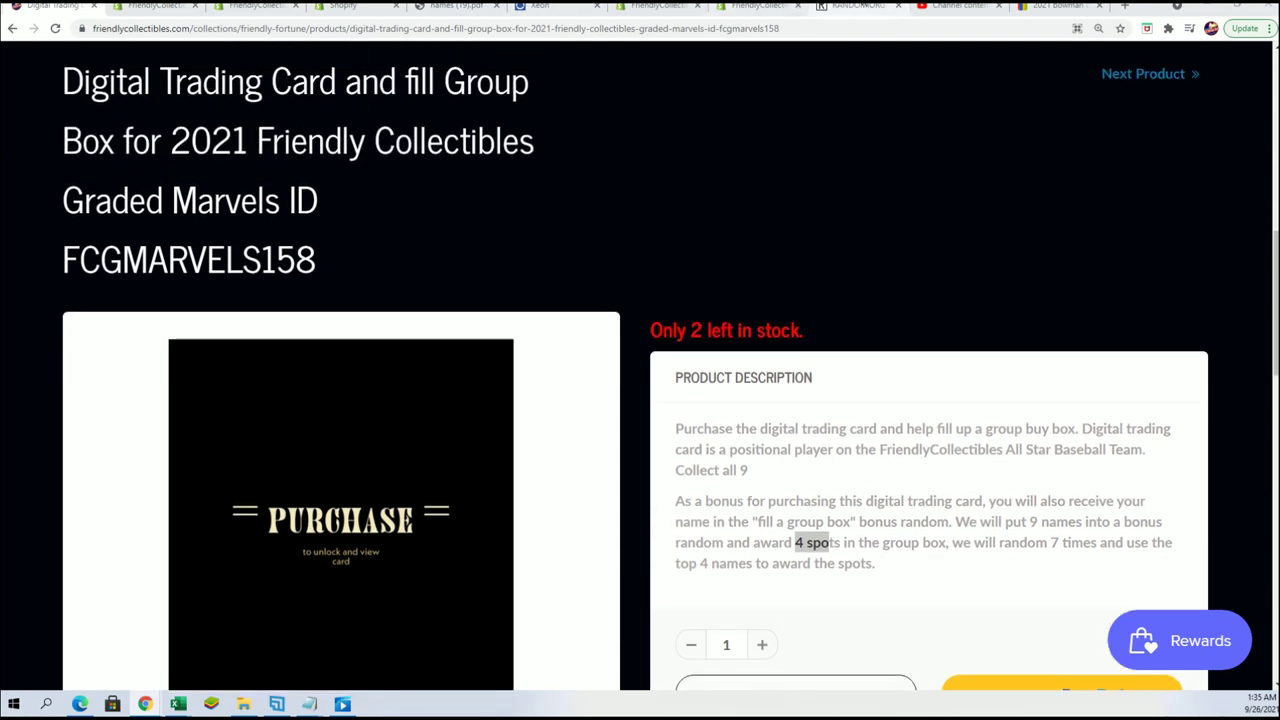
# Switch to the RANDOM.ORG List Randomizer and copy the four entrant names from Notepad
pyautogui.click(858, 7)
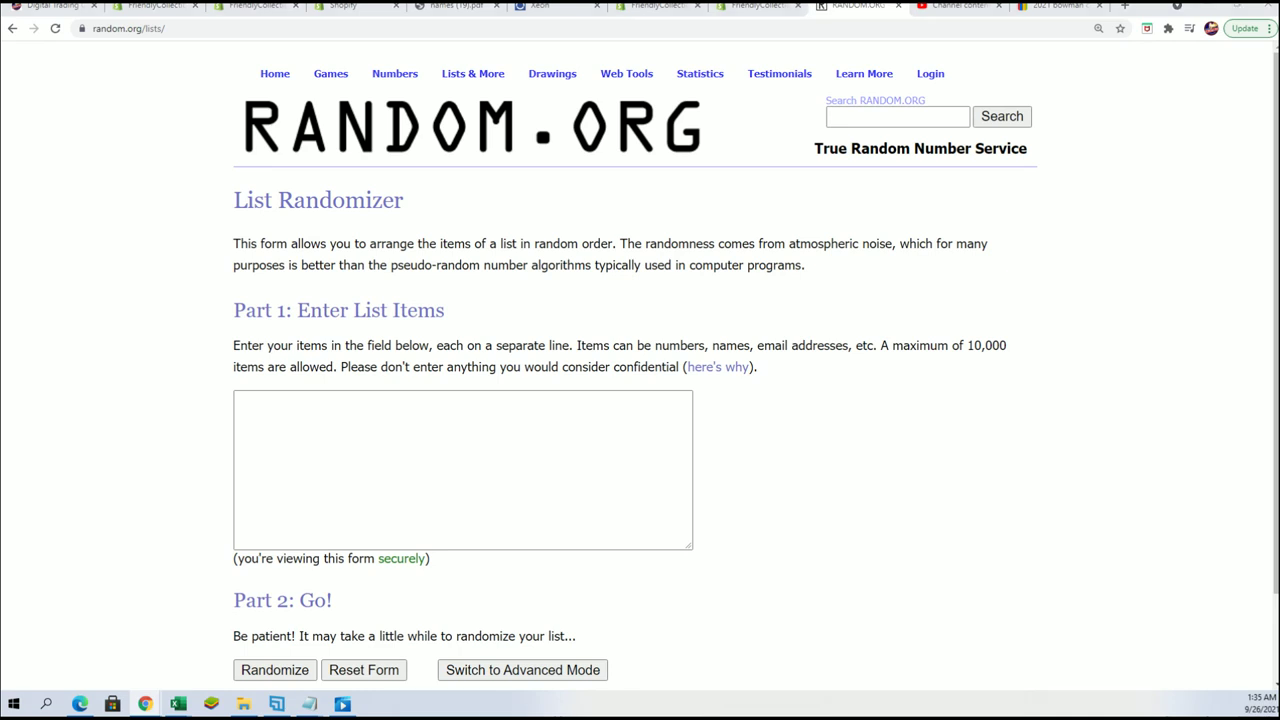
pyautogui.moveTo(1050, 185); pyautogui.dragTo(884, 185)
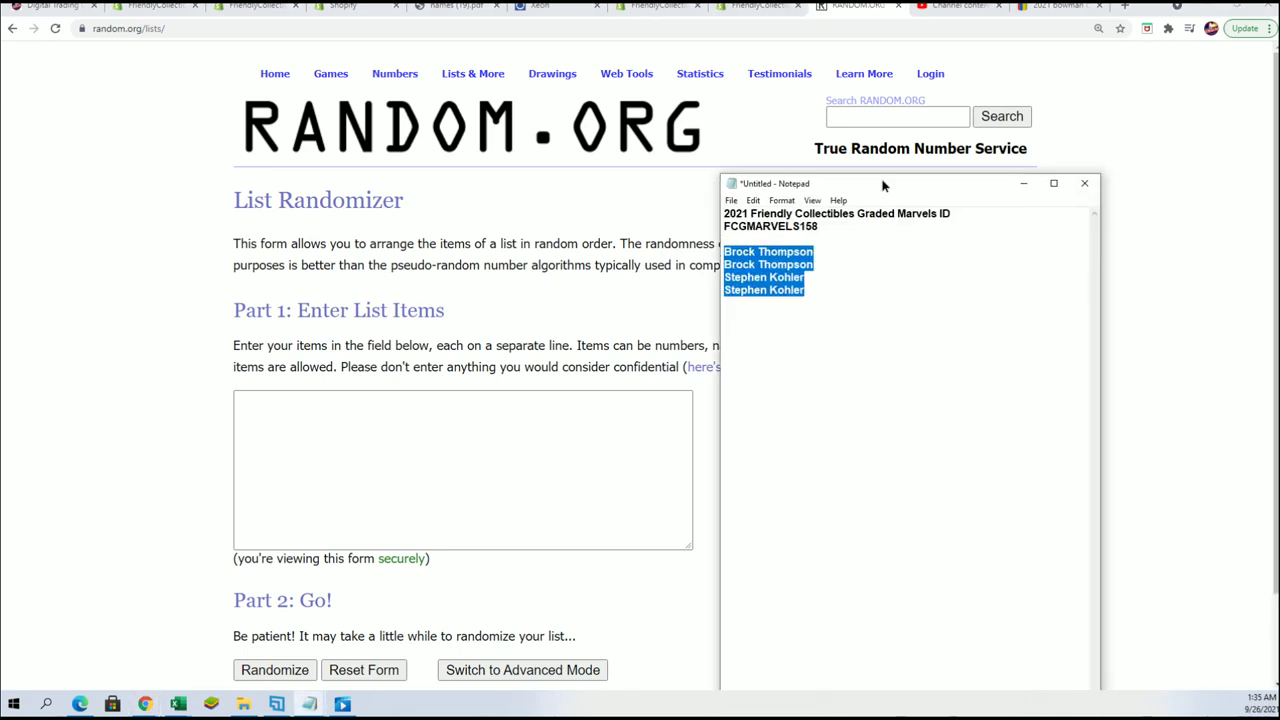
pyautogui.rightClick(752, 275)
pyautogui.click(790, 325)
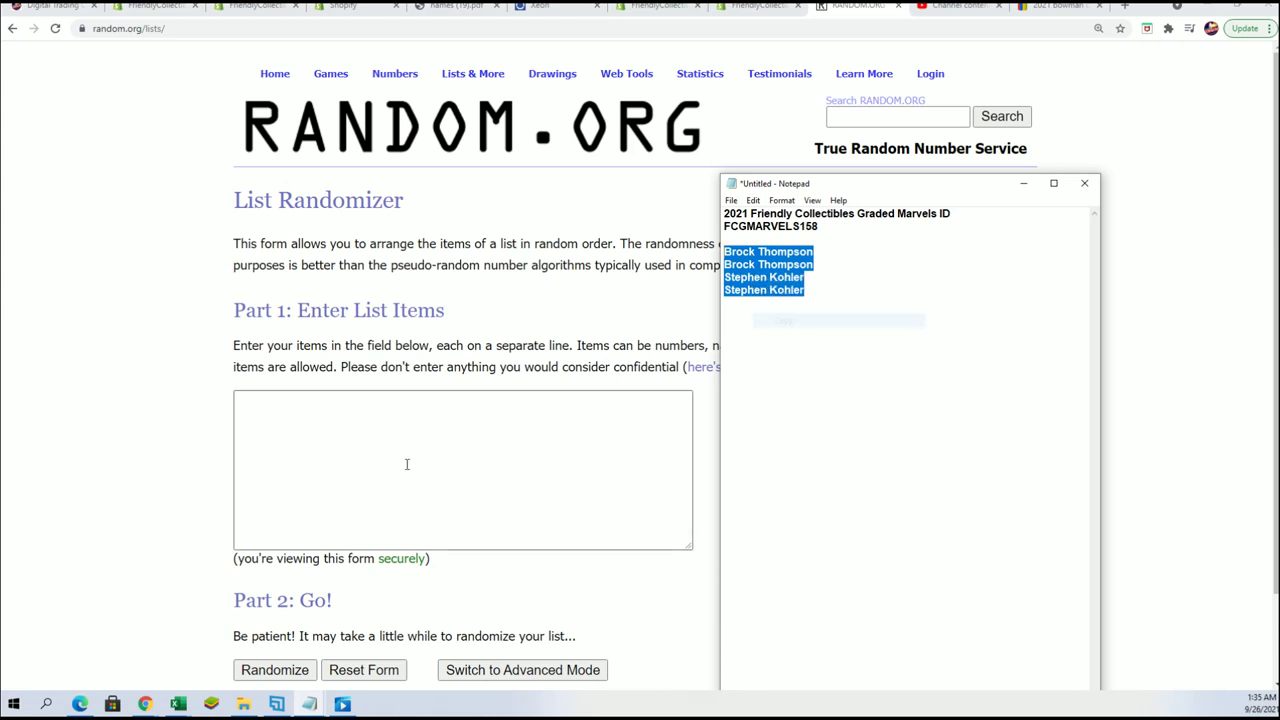
# Paste the four entrant names into the Part 1 list box
pyautogui.click(294, 428)
pyautogui.rightClick(294, 428)
pyautogui.click(330, 540)
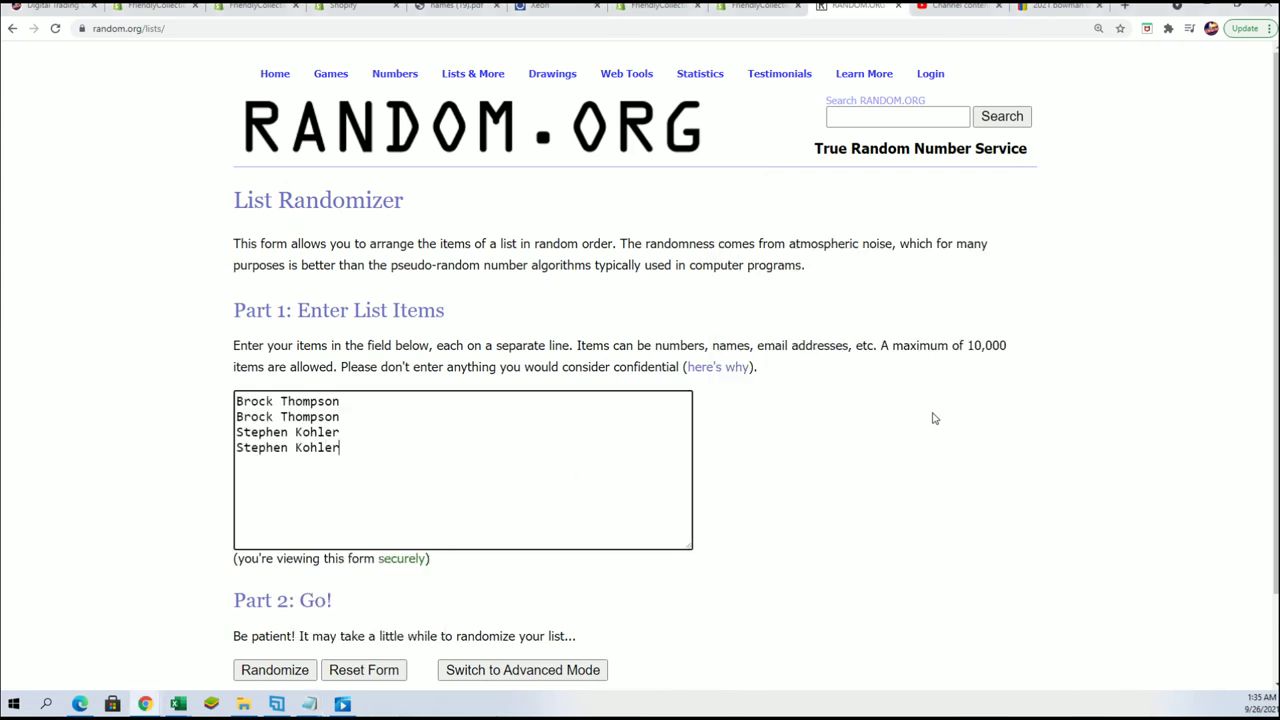
pyautogui.scroll(-2, 600, 450)
# Randomize the four-name list once, then use Again! six times for seven shuffles
pyautogui.click(275, 568)
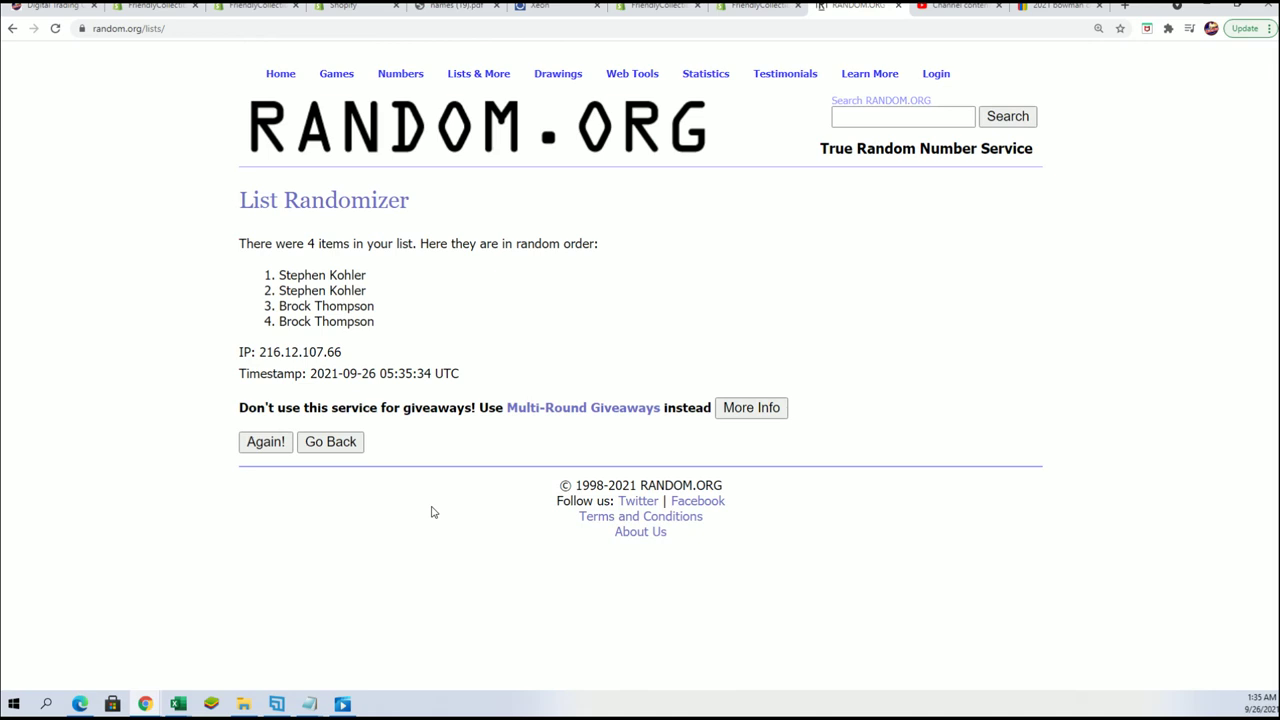
pyautogui.click(265, 442)
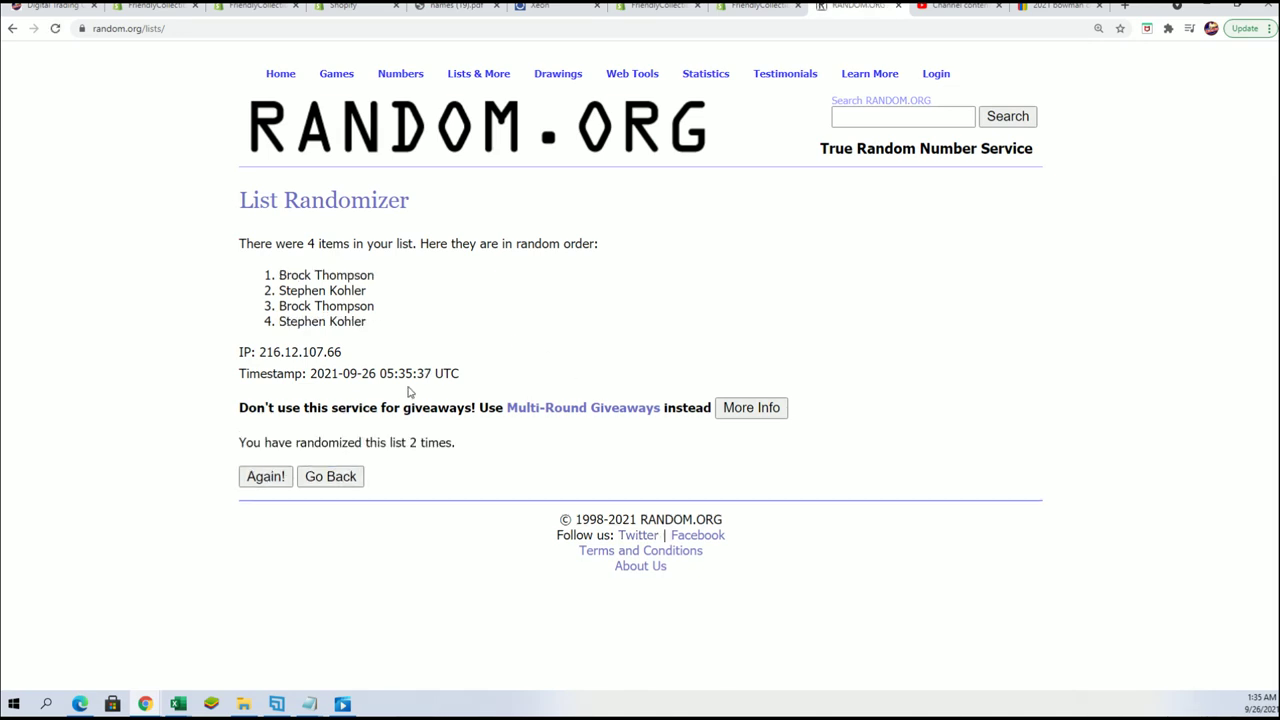
pyautogui.click(265, 476)
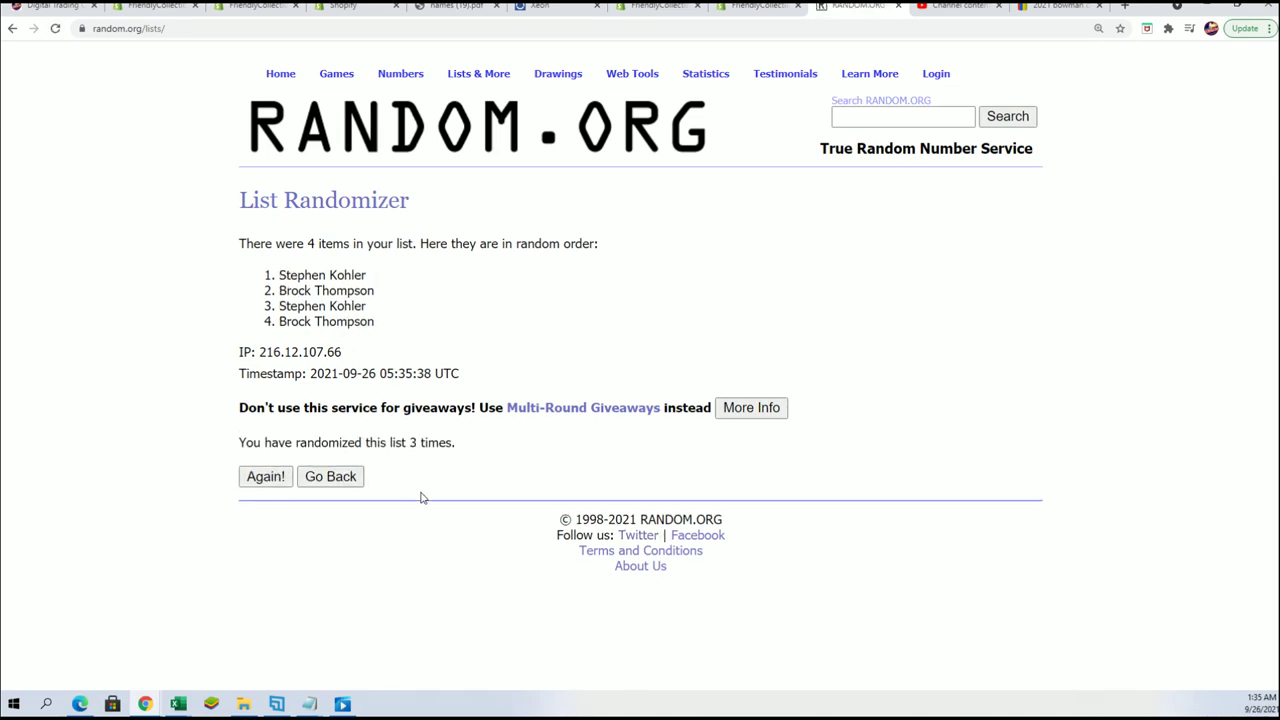
pyautogui.click(265, 476)
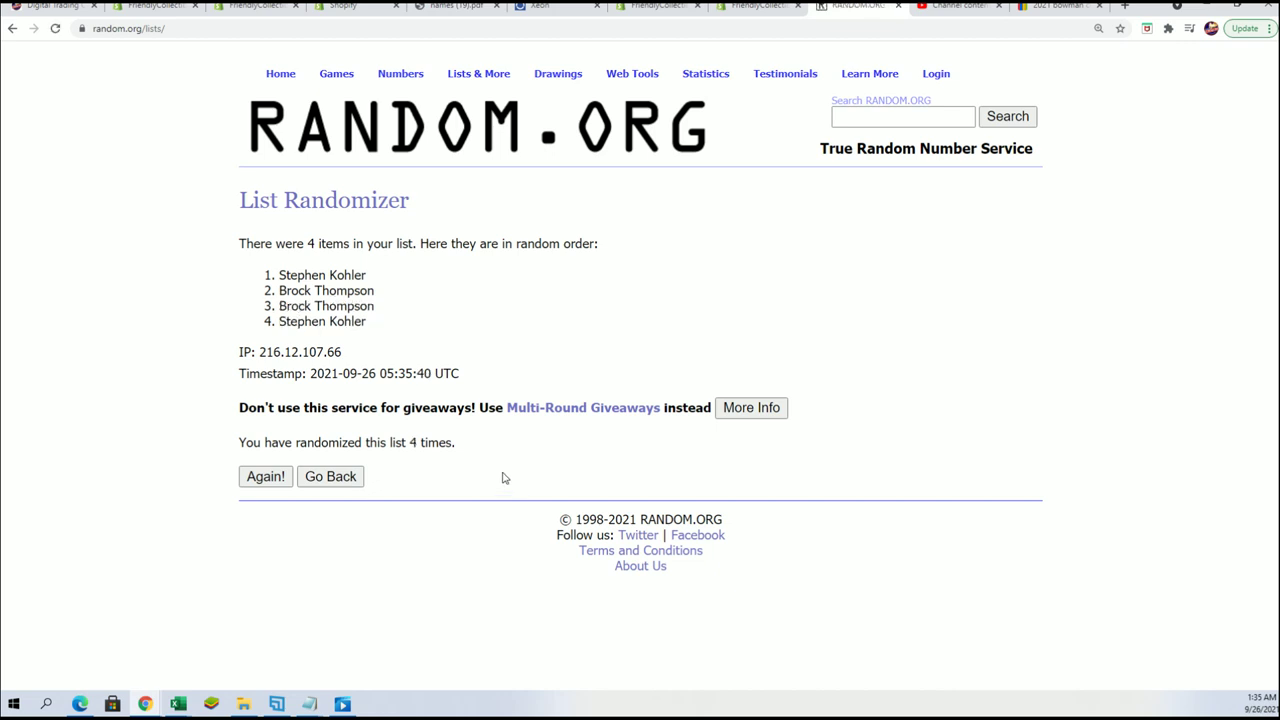
pyautogui.click(265, 476)
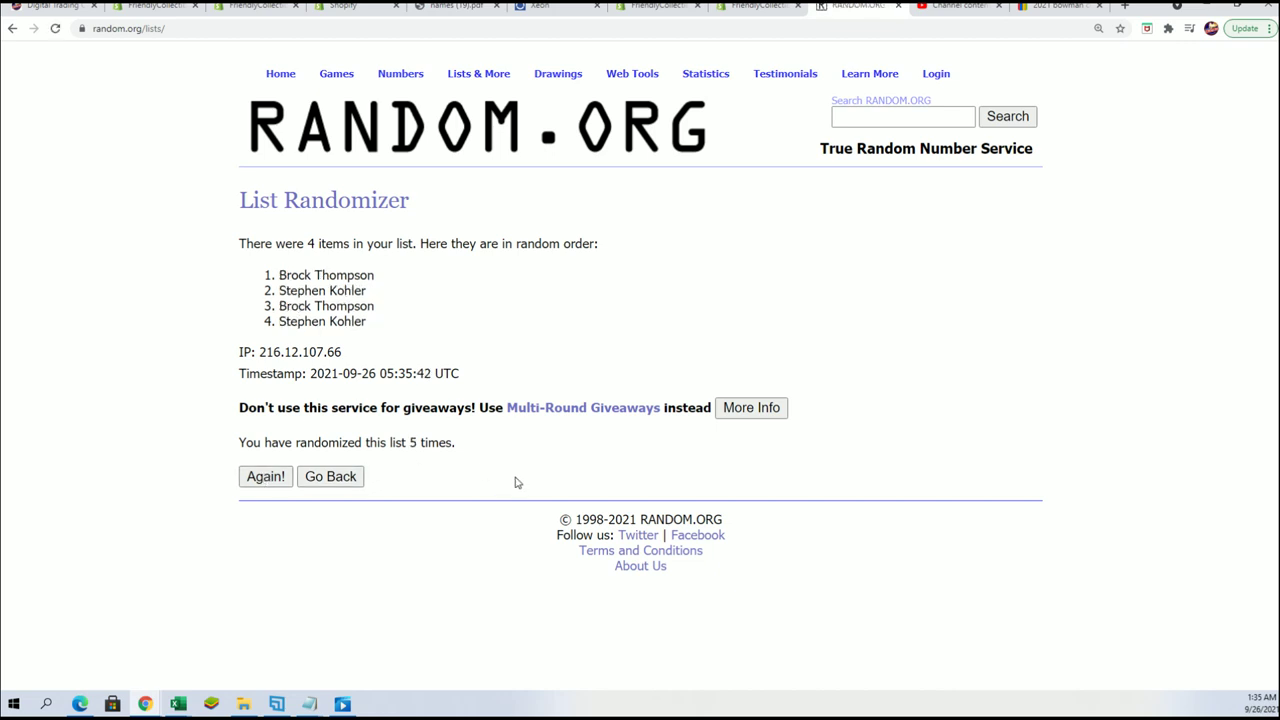
pyautogui.click(265, 476)
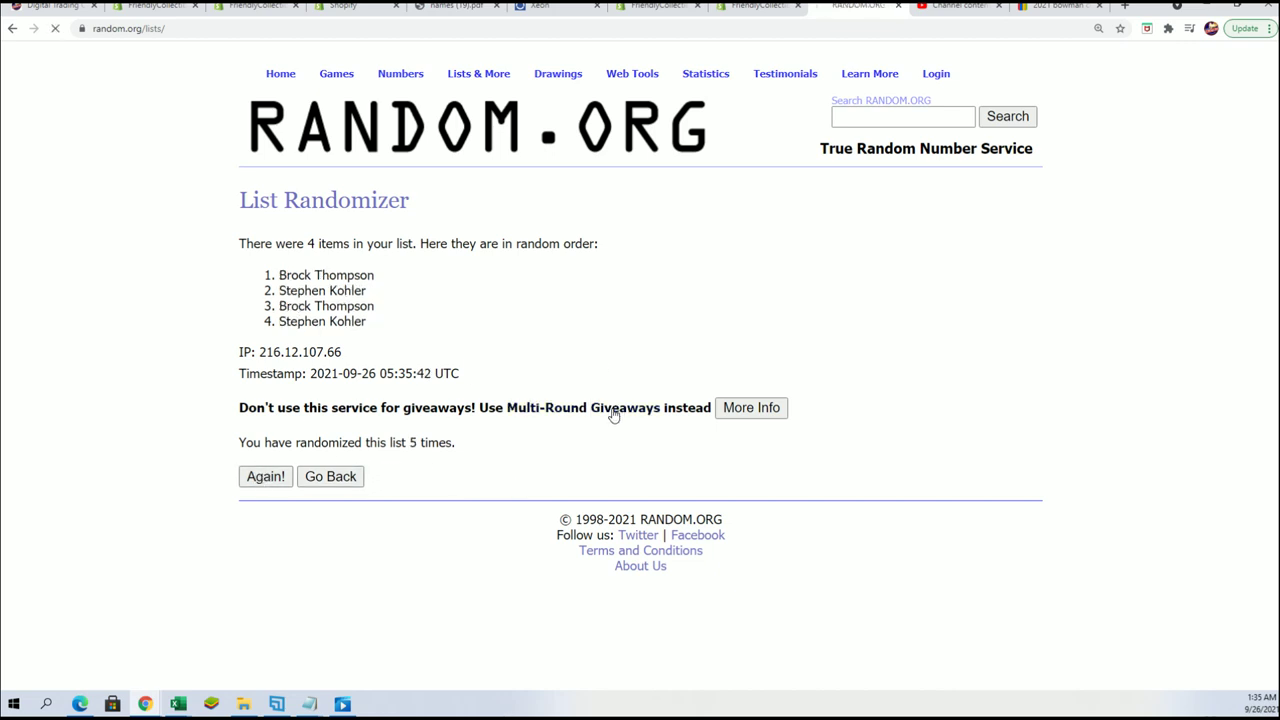
pyautogui.click(266, 476)
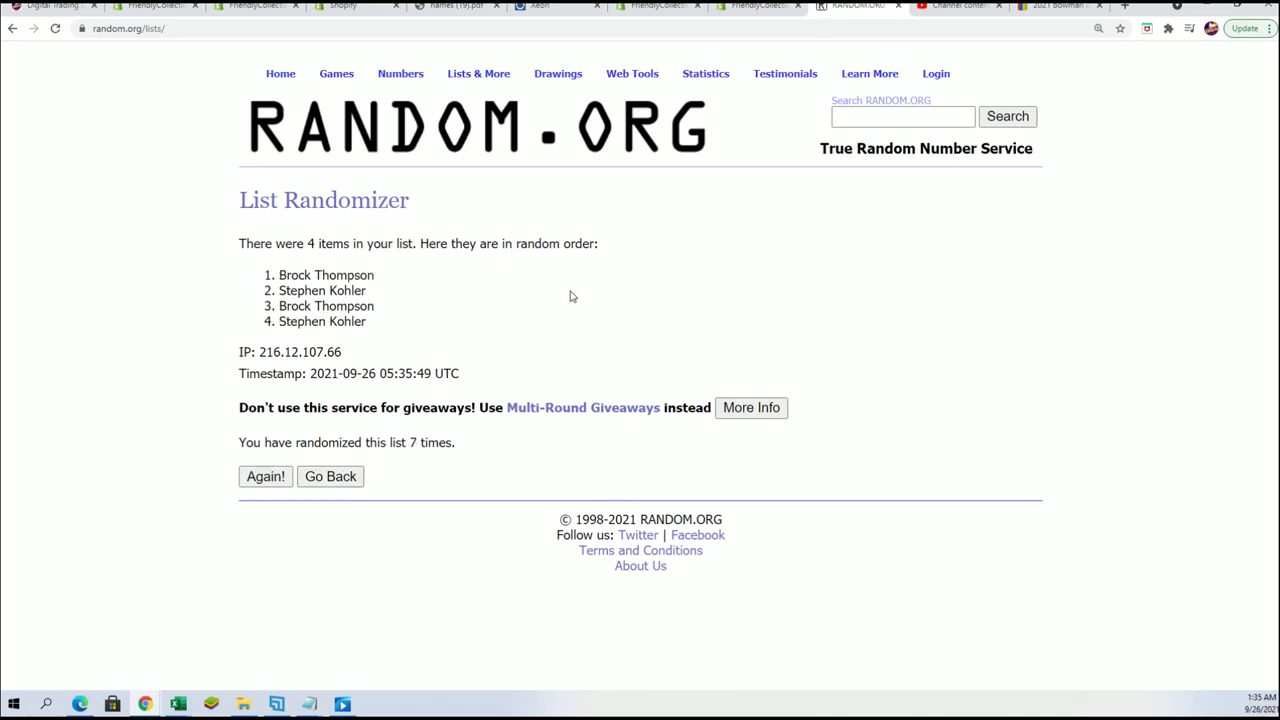
pyautogui.moveTo(400, 275); pyautogui.dragTo(267, 274)
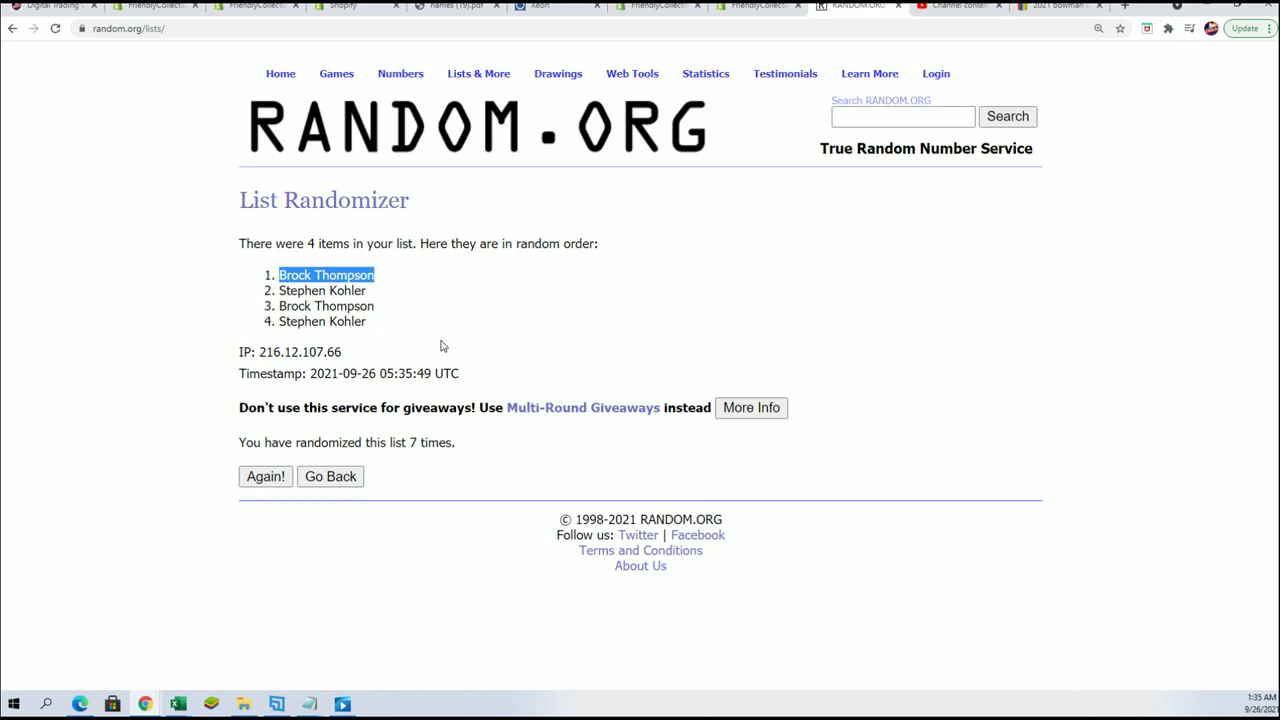
pyautogui.rightClick(394, 278)
pyautogui.click(373, 303)
pyautogui.hotkey('alt', 'Tab')
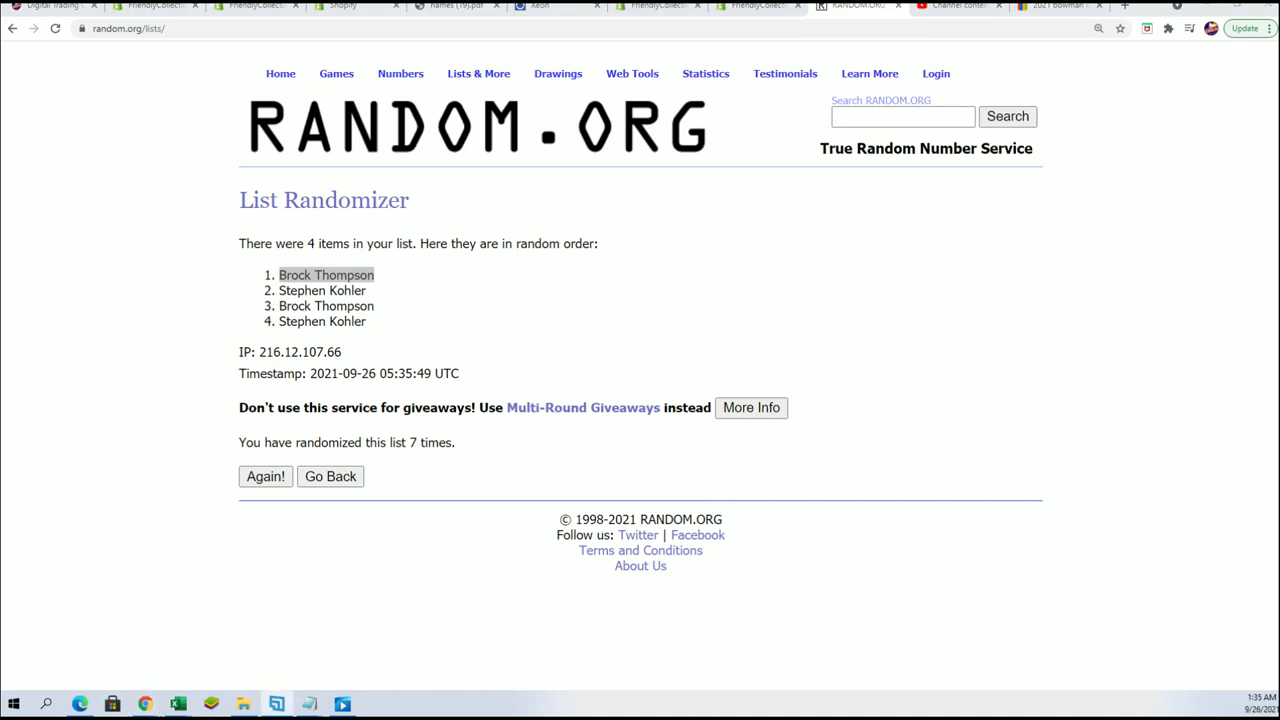